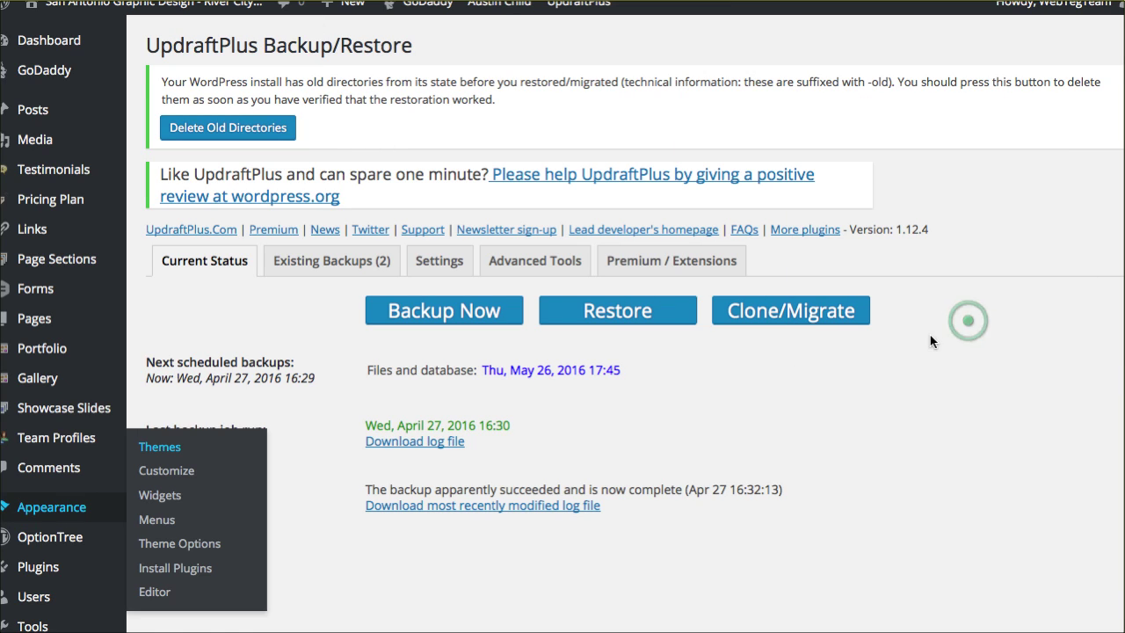
Step: Note the next scheduled backup, then go to Appearance > Themes to see the installed themes
click(322, 408)
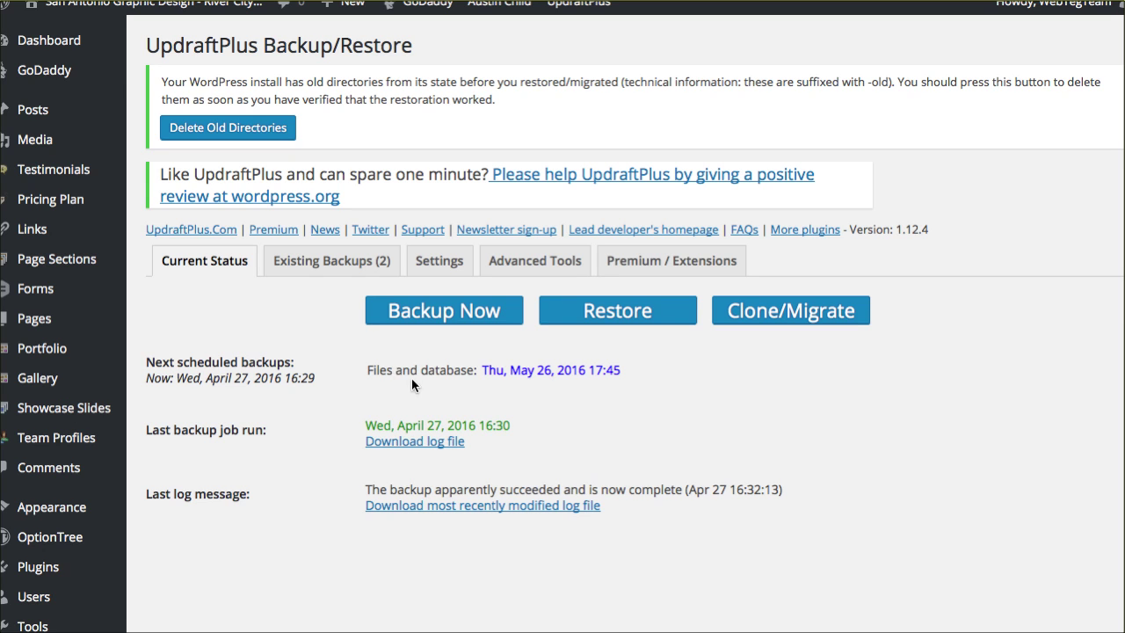
drag(369, 371, 470, 371)
click(457, 386)
mouse_move(78, 519)
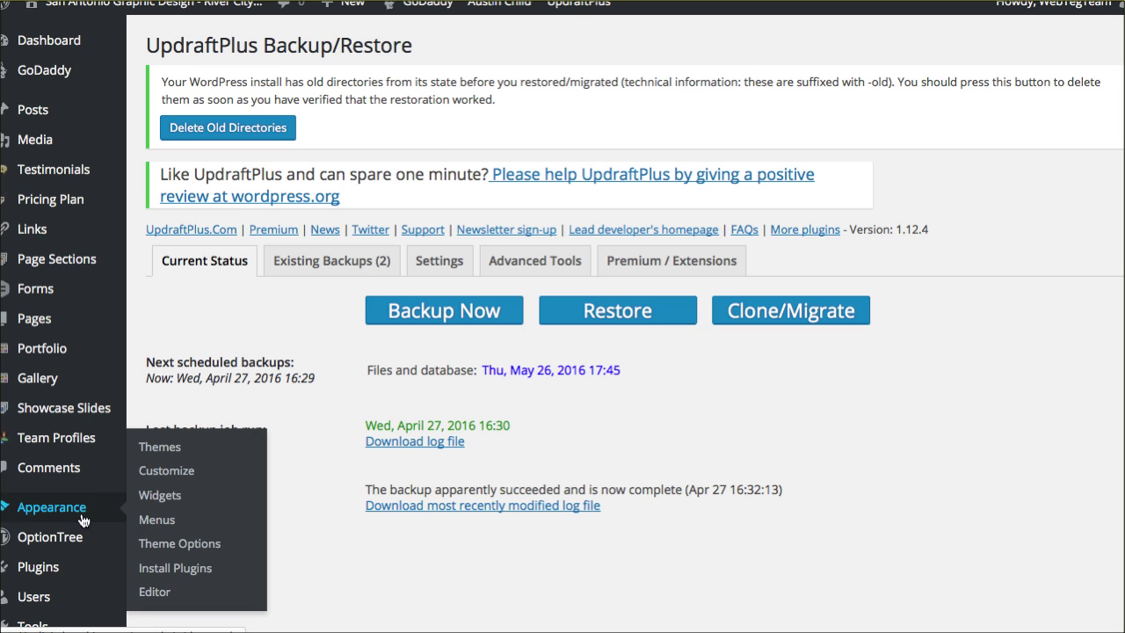
click(159, 447)
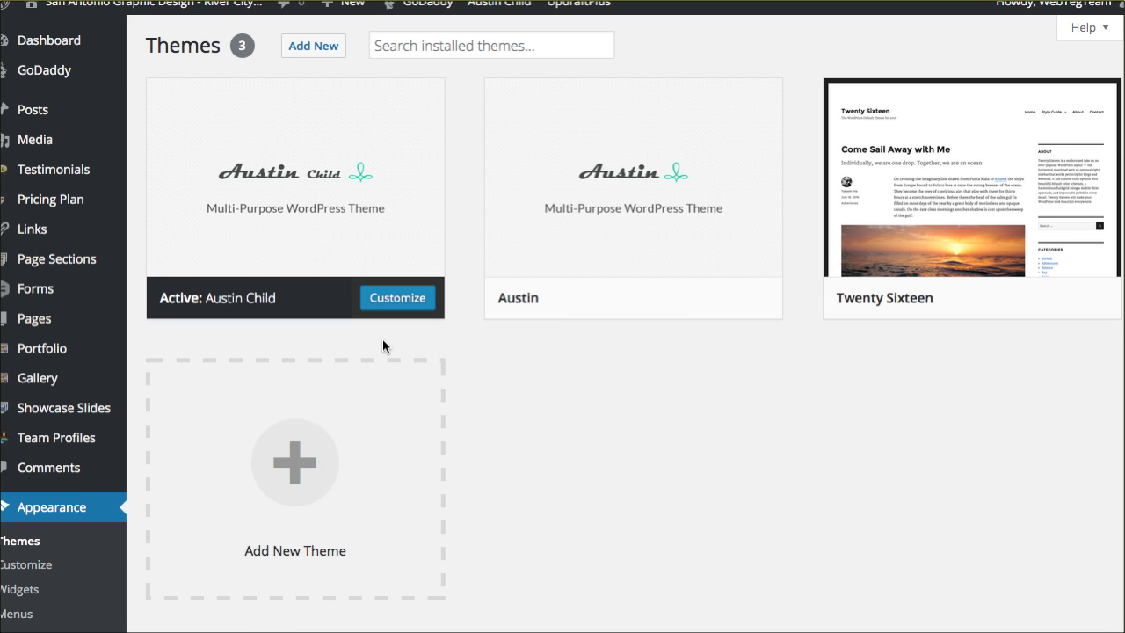
mouse_move(597, 312)
mouse_move(390, 316)
mouse_move(589, 224)
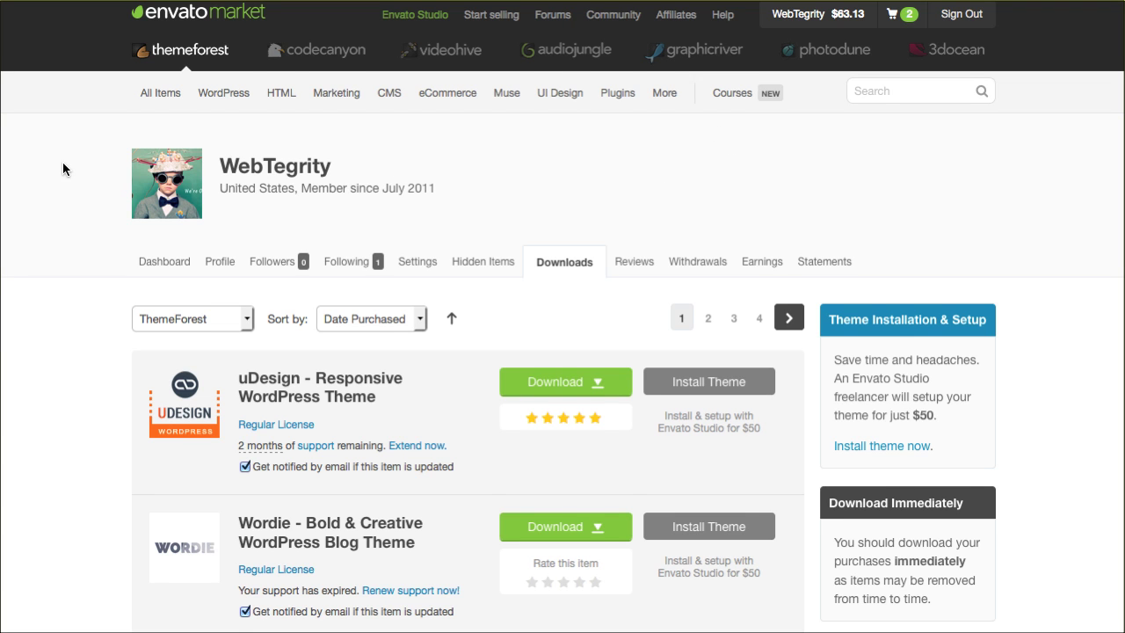
Step: Open the installed Austin theme's details and confirm it is version 1.8
scroll(71, 166, down, 5)
scroll(76, 172, down, 1)
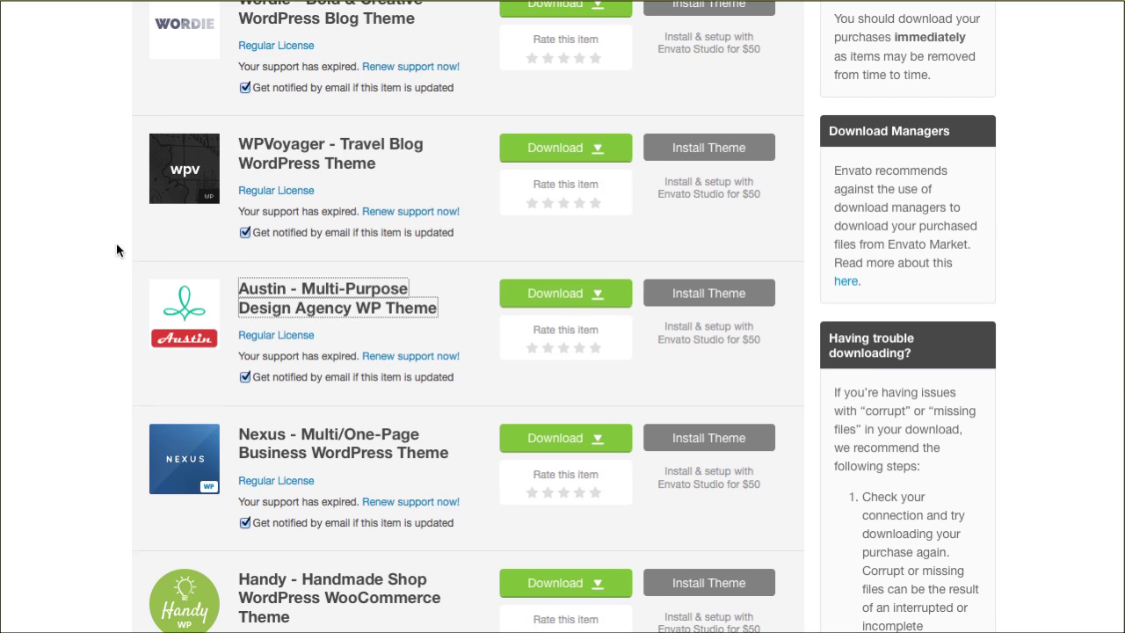
mouse_move(169, 336)
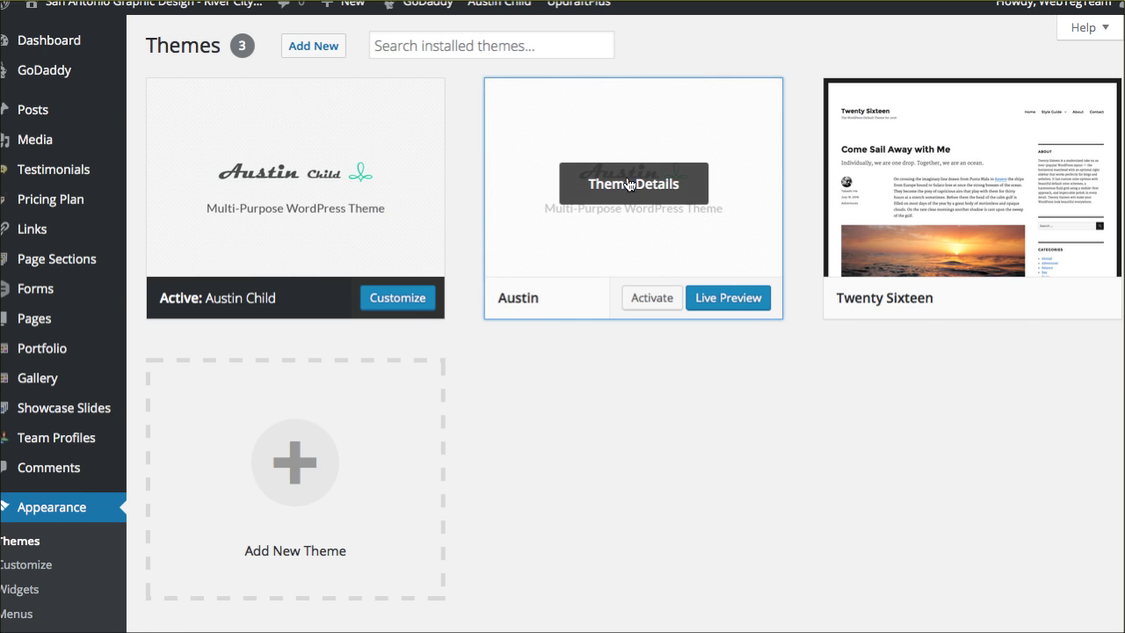
click(628, 184)
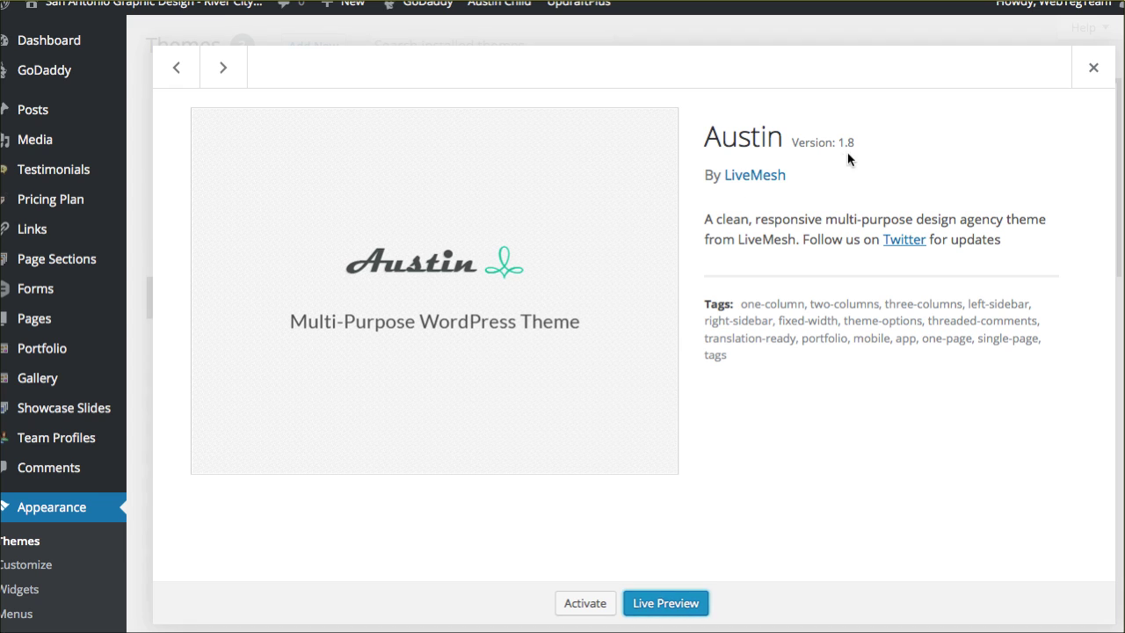
drag(797, 146, 859, 143)
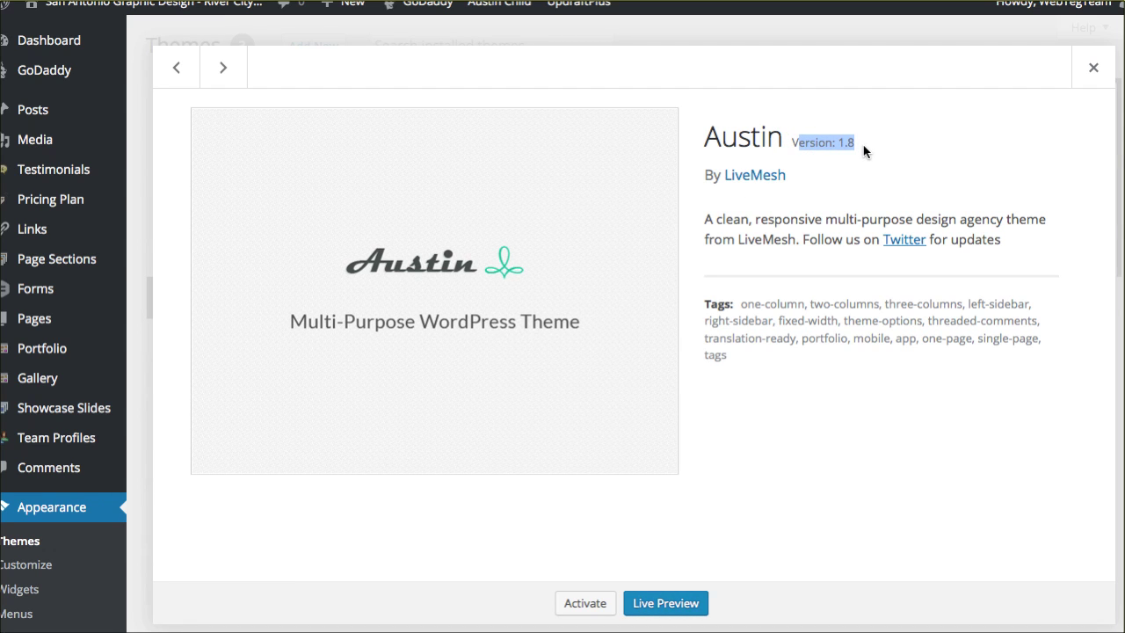
click(863, 149)
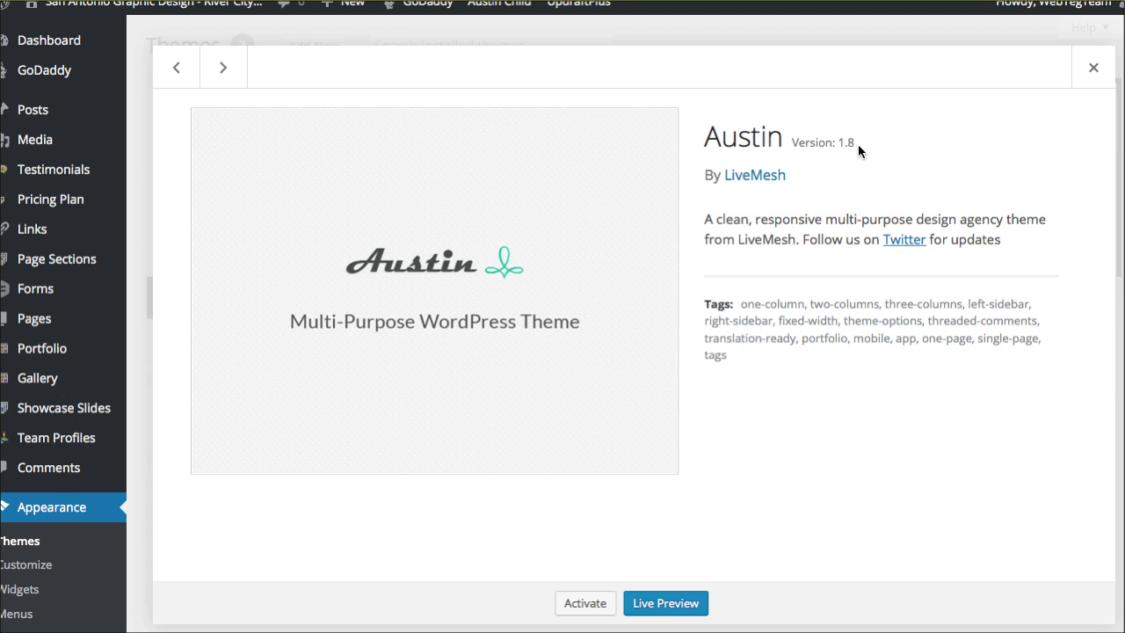
drag(854, 144, 793, 143)
click(794, 144)
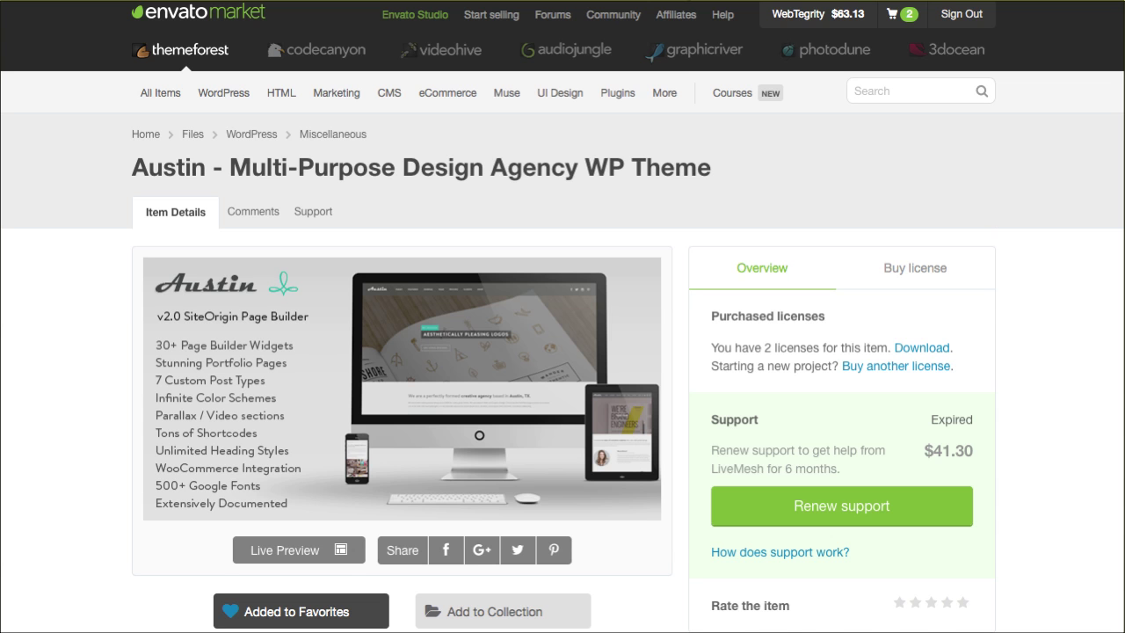
Step: Check ThemeForest's Austin release notes (version 2.1, 14 April 2016, WordPress 4.5), then close the installed theme's details
scroll(679, 146, down, 3)
scroll(678, 155, down, 5)
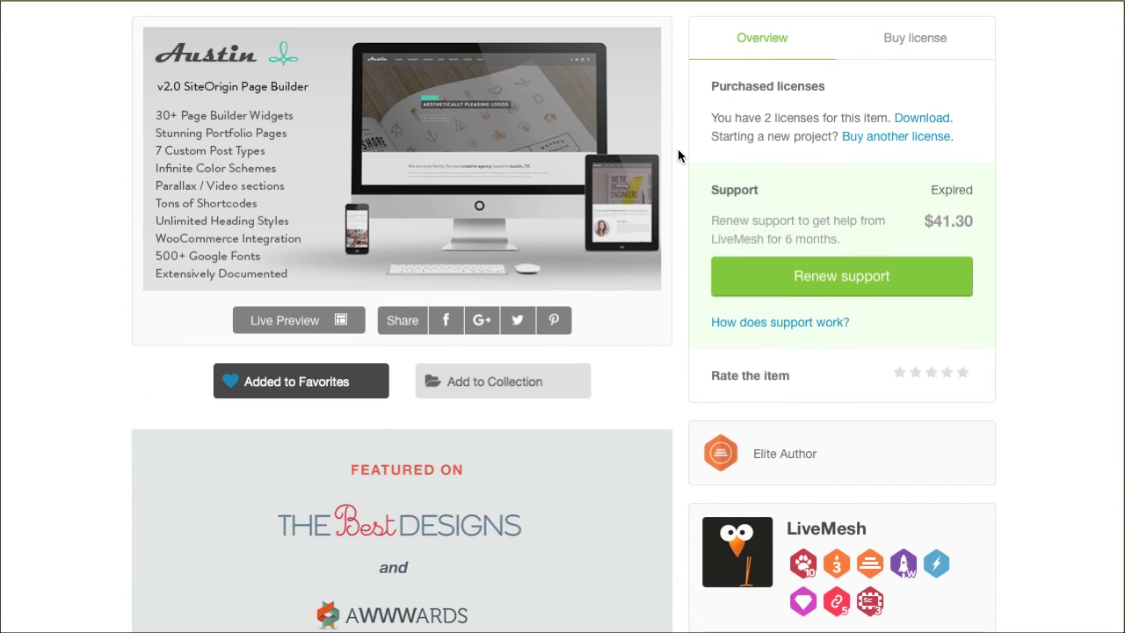
scroll(678, 156, down, 4)
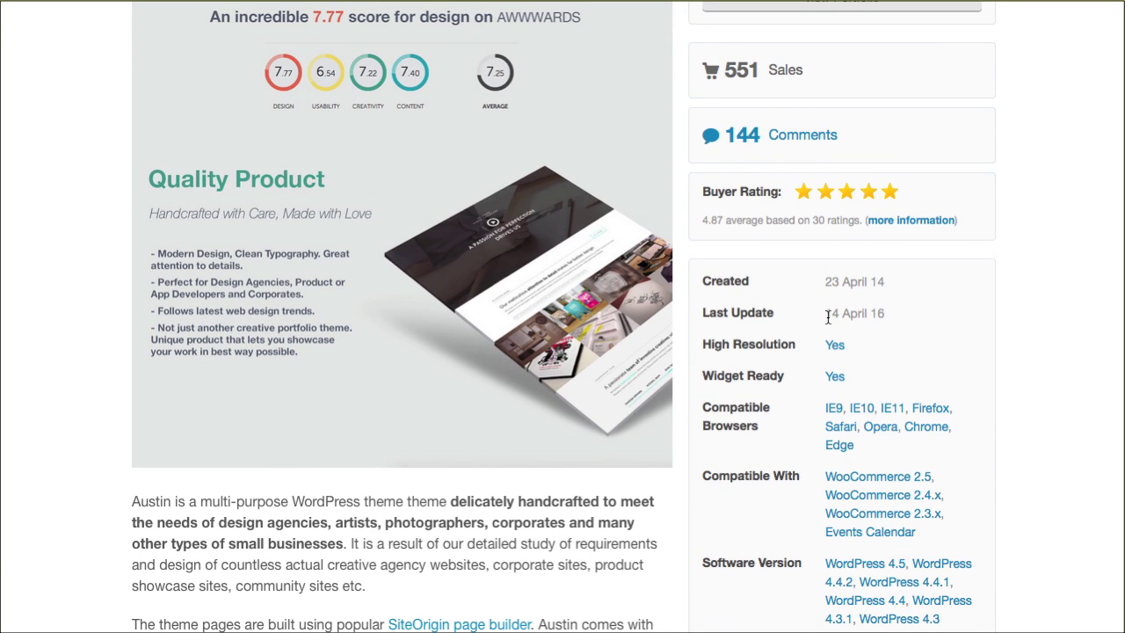
click(828, 316)
scroll(686, 337, down, 3)
scroll(685, 340, down, 5)
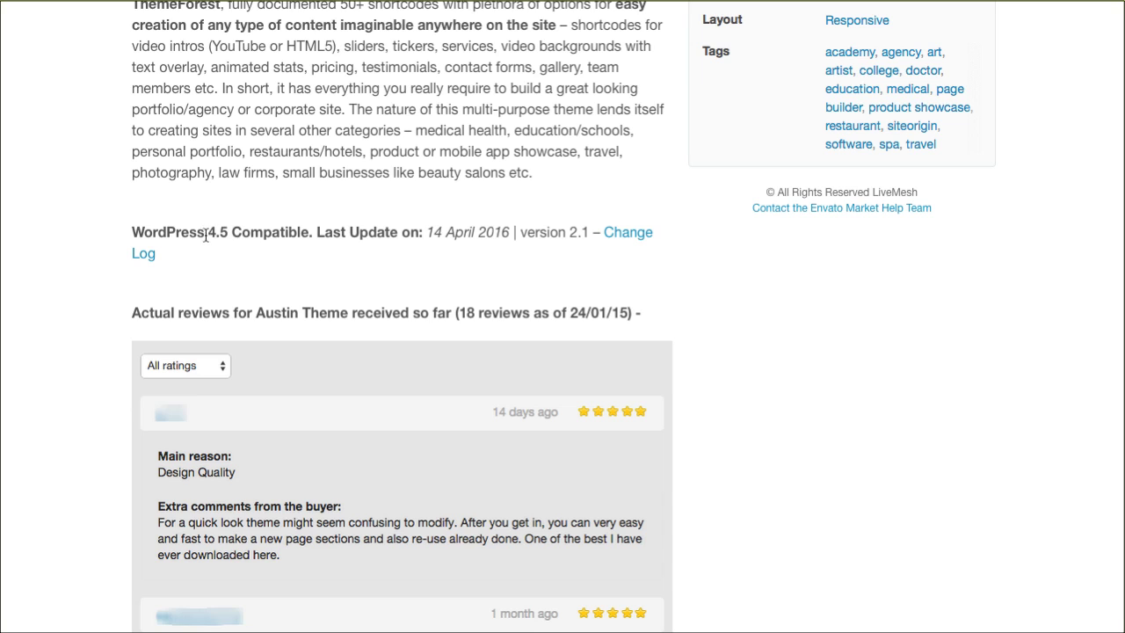
drag(207, 234, 227, 234)
click(527, 232)
drag(519, 232, 584, 235)
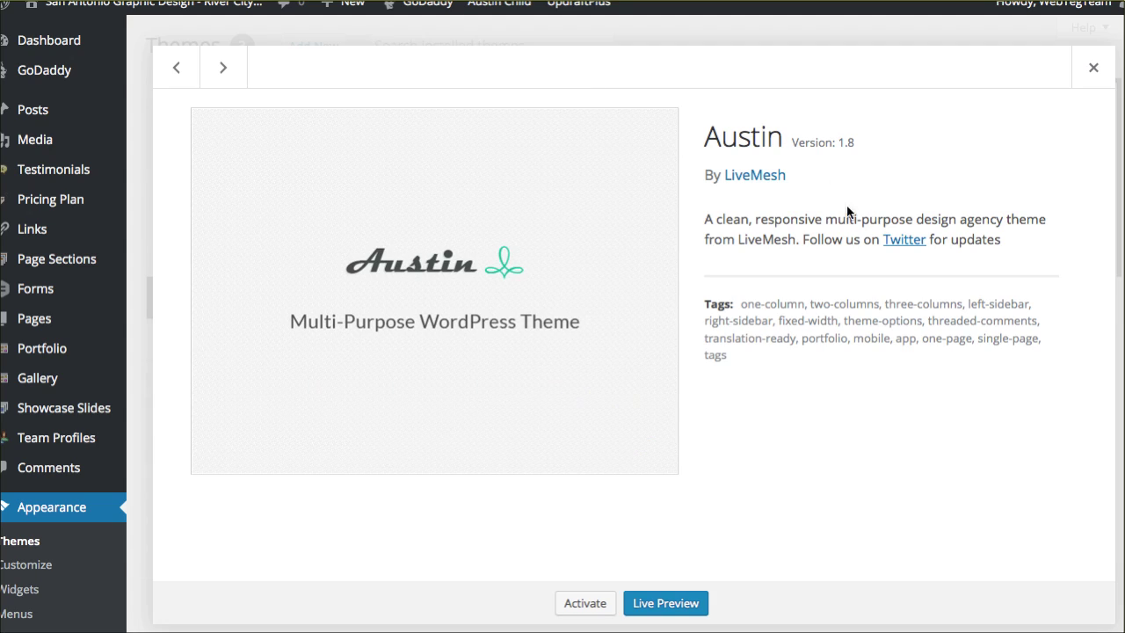
click(1090, 70)
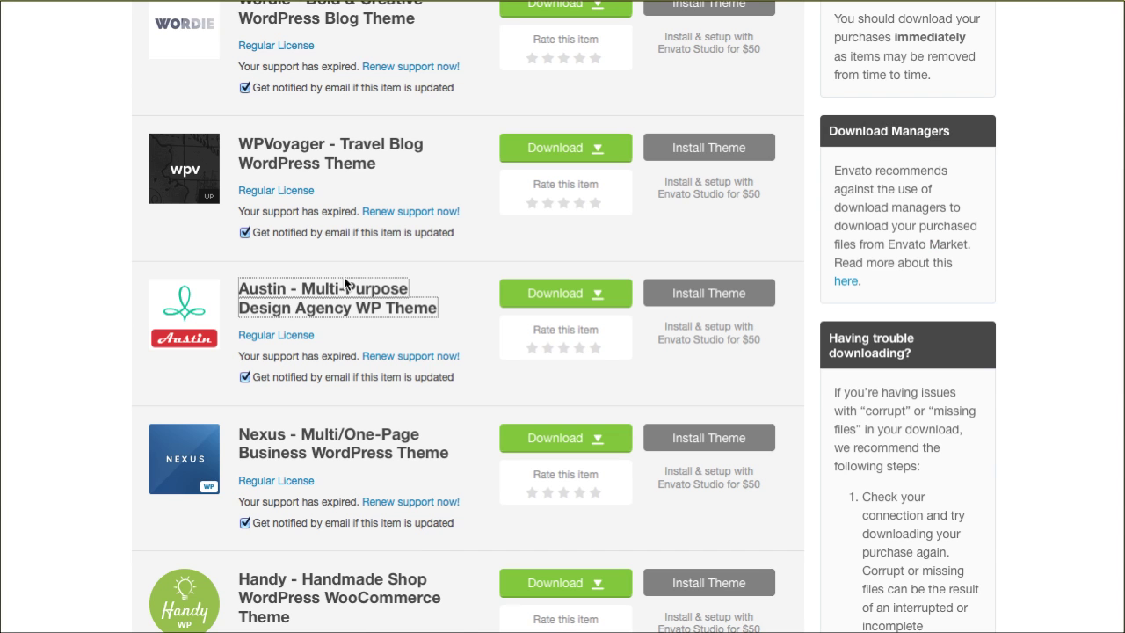
Step: Show the download options for the purchased Austin theme
click(596, 297)
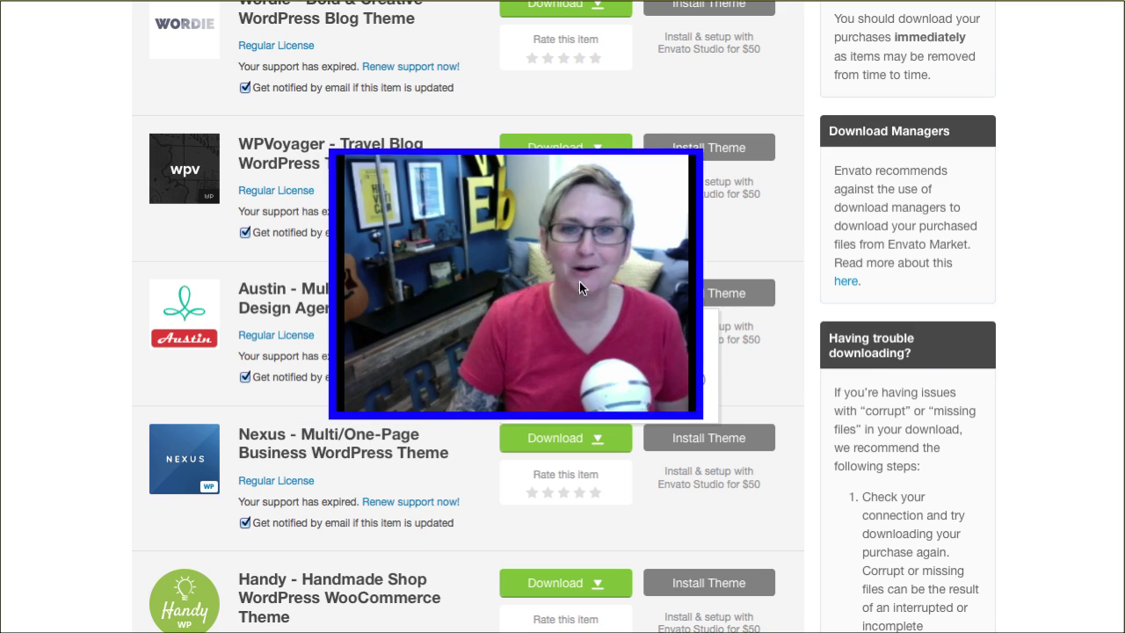
Step: Open Austin's download file options, then switch to FileZilla showing the local austin folder
click(1079, 287)
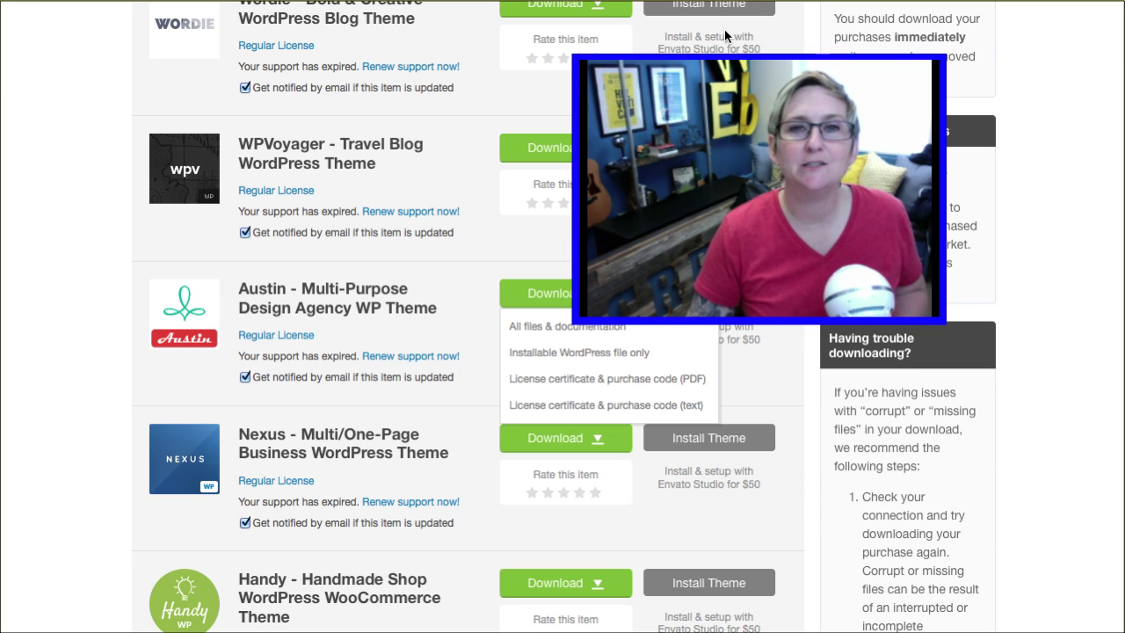
key(super+Tab)
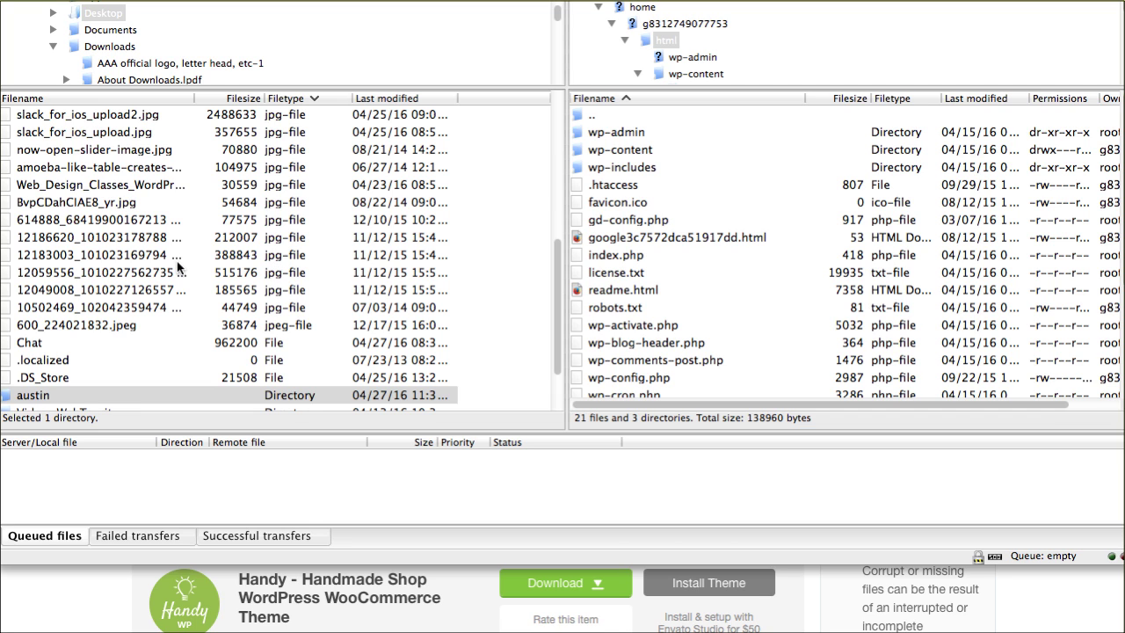
scroll(112, 227, down, 2)
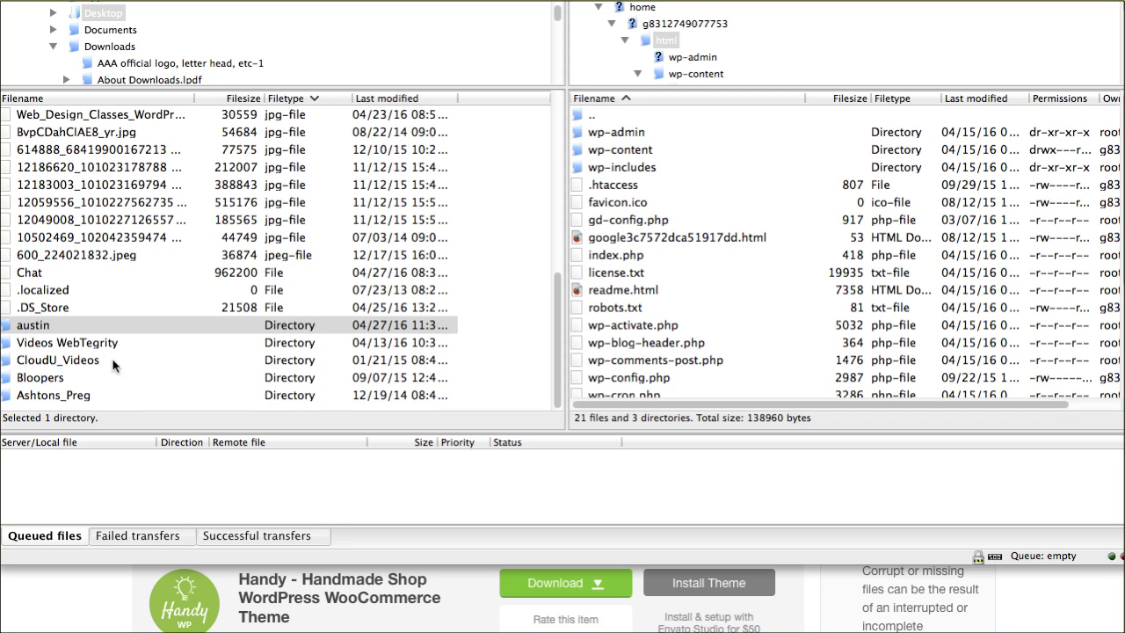
Step: Browse the server to wp-content/themes and select the local austin folder for upload
click(6, 327)
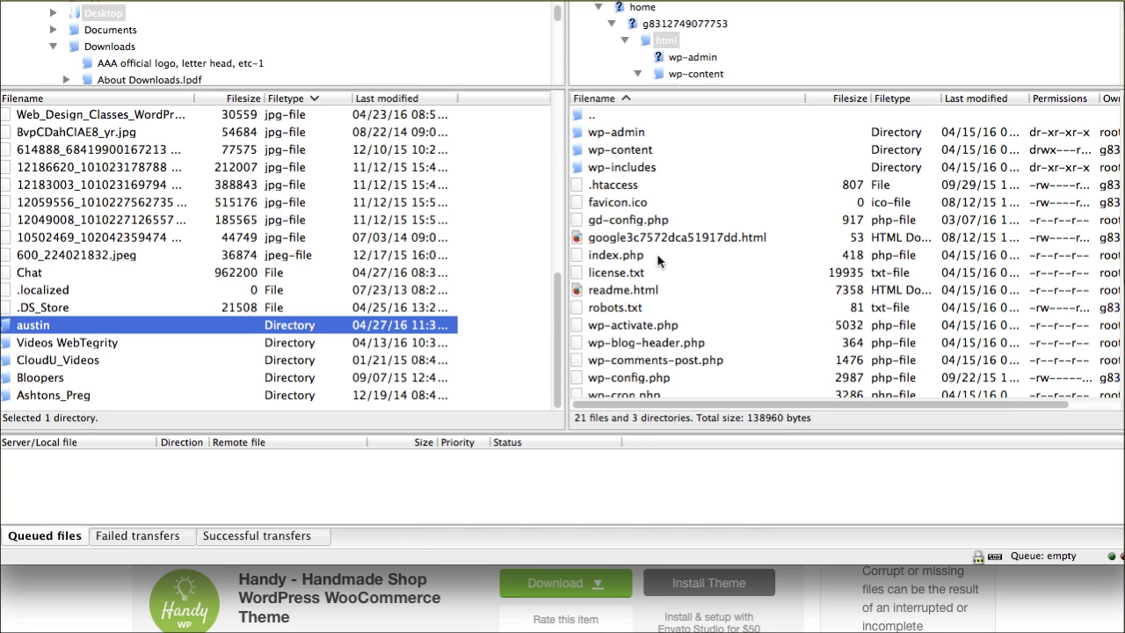
click(577, 152)
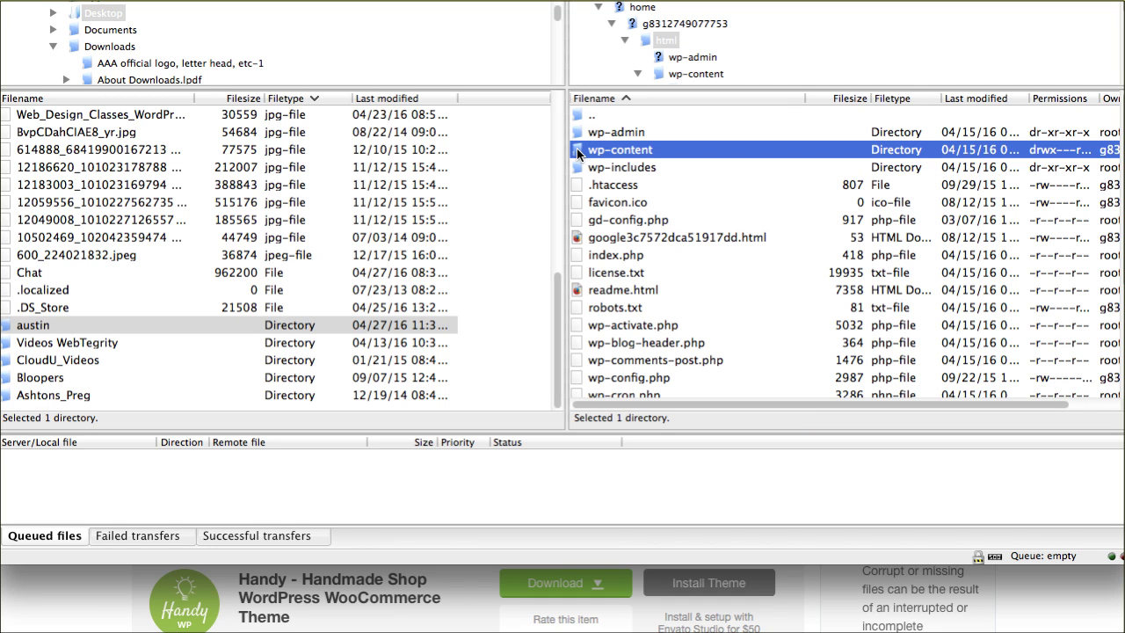
double_click(578, 151)
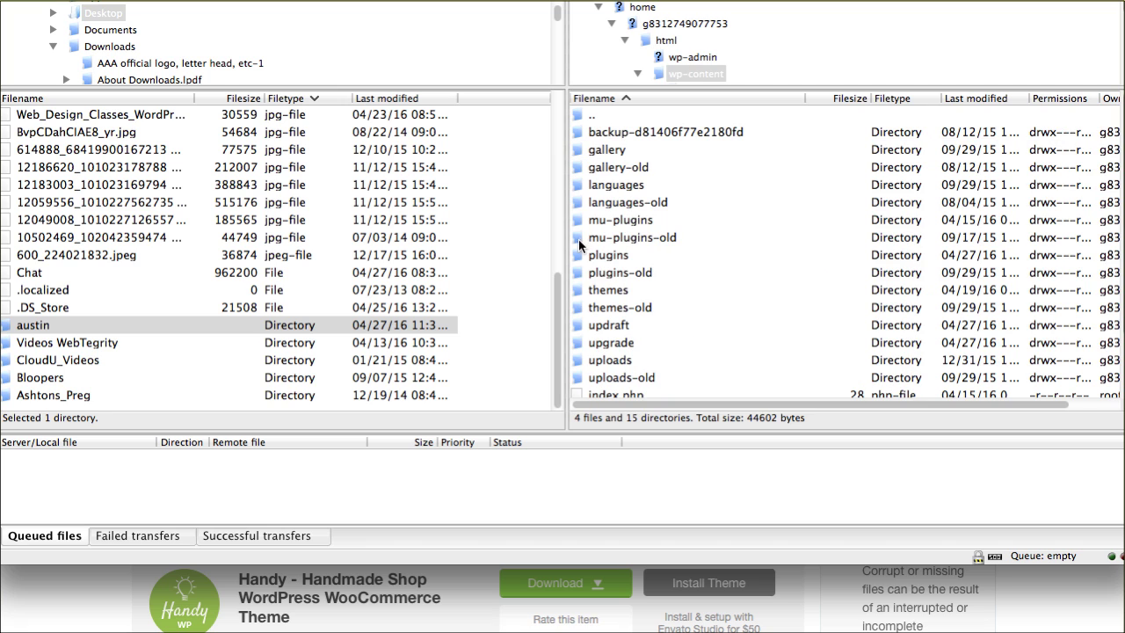
double_click(576, 292)
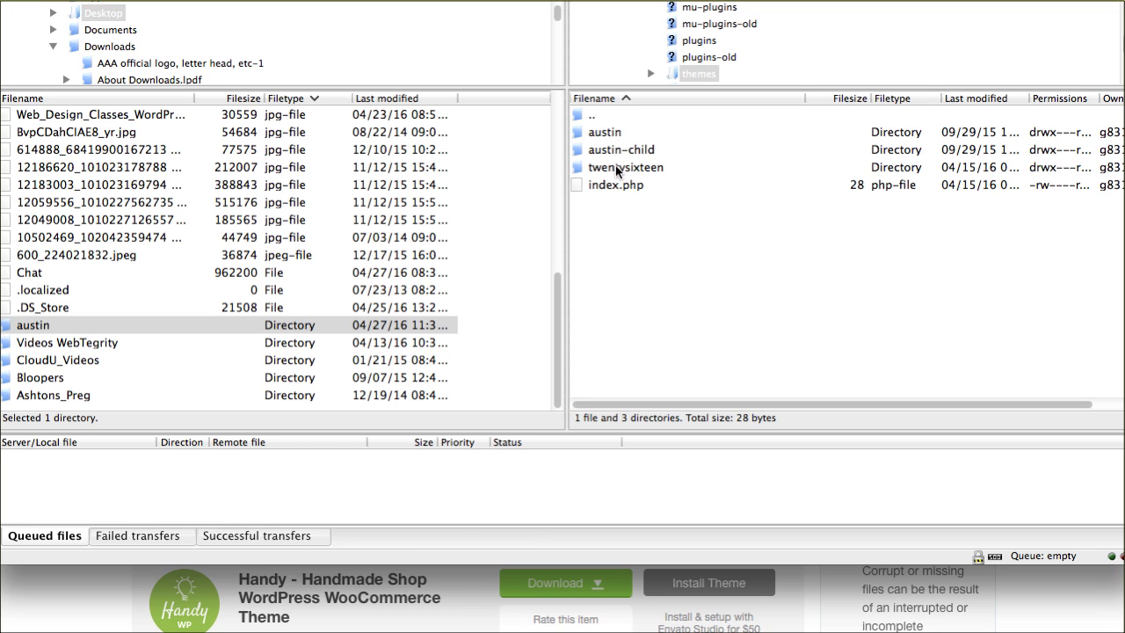
click(600, 134)
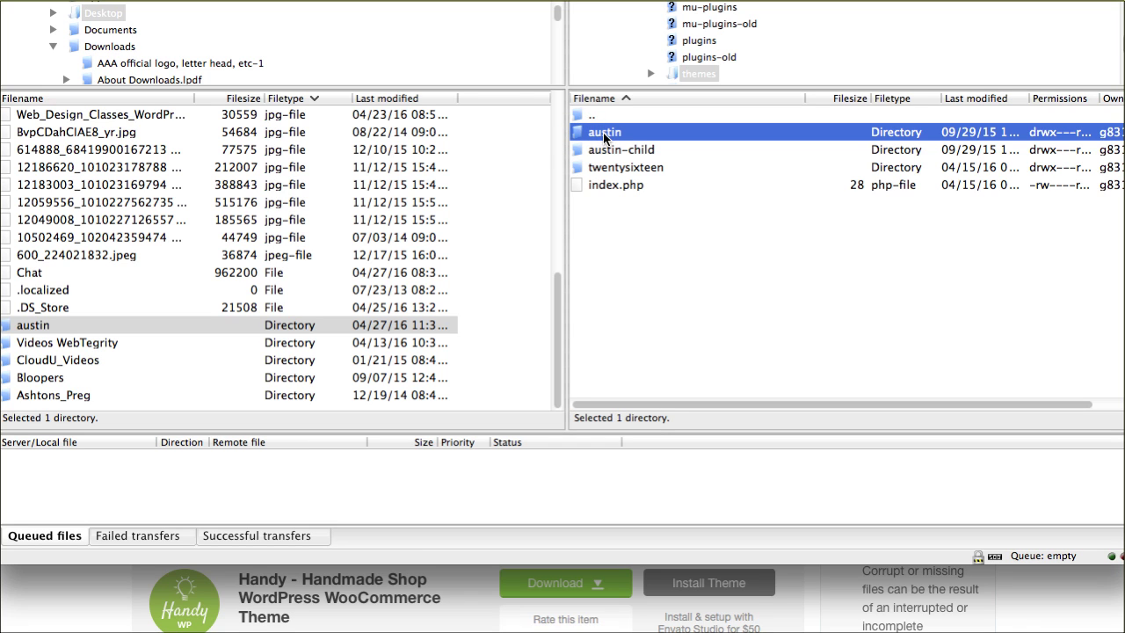
click(7, 327)
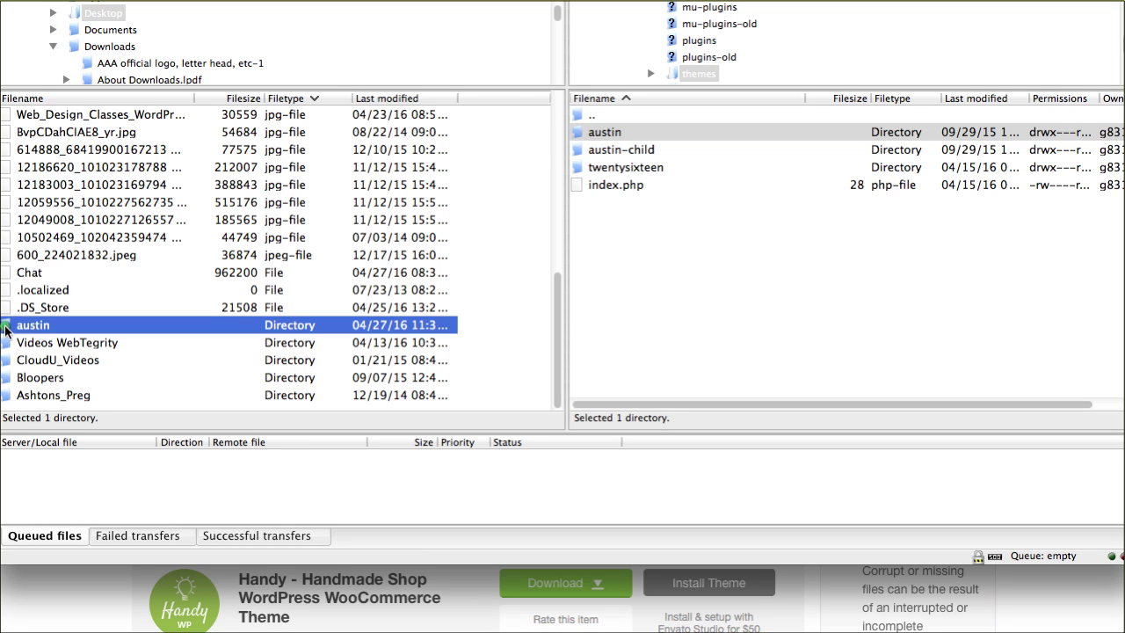
Step: Upload the local austin folder into the server's themes folder, overwriting all existing files
right_click(16, 327)
click(46, 329)
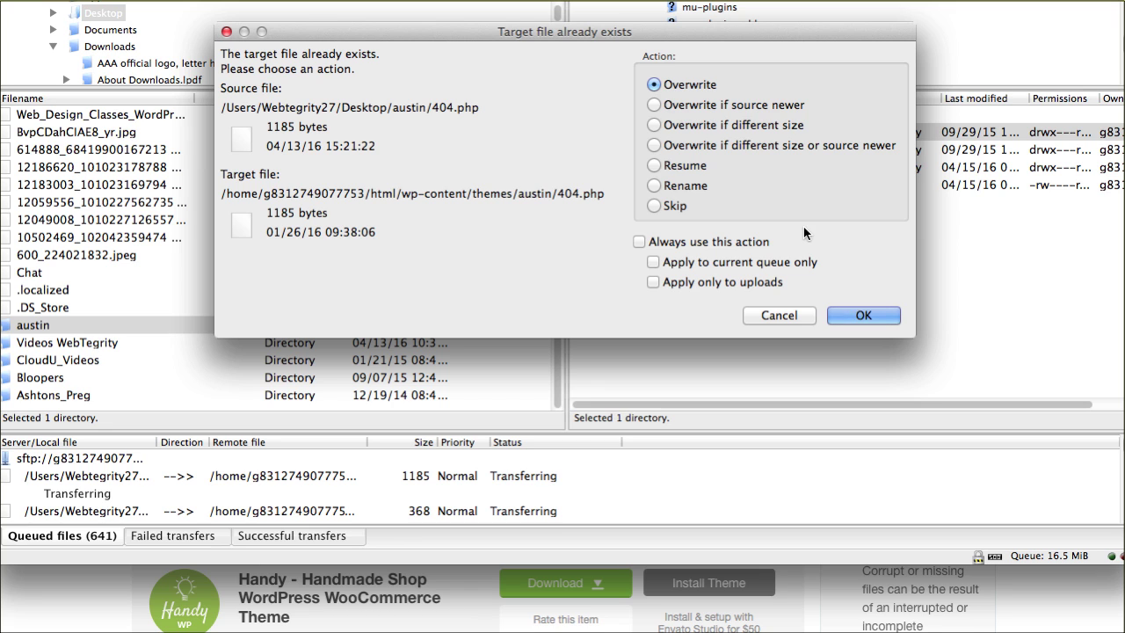
click(751, 243)
click(857, 317)
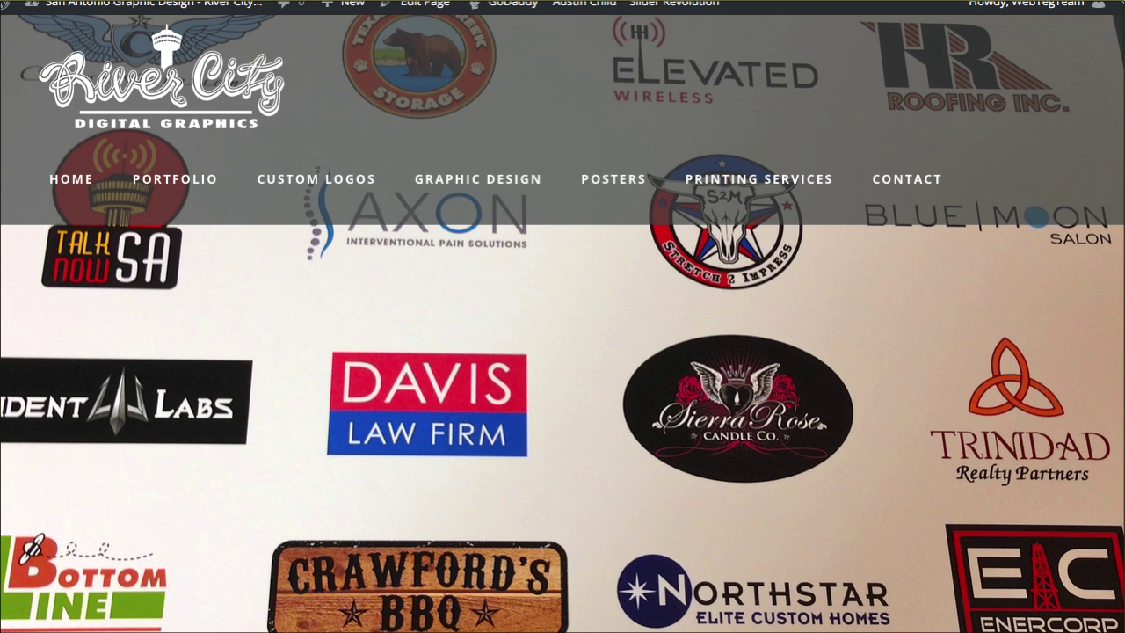
scroll(562, 316, down, 1)
scroll(655, 171, down, 8)
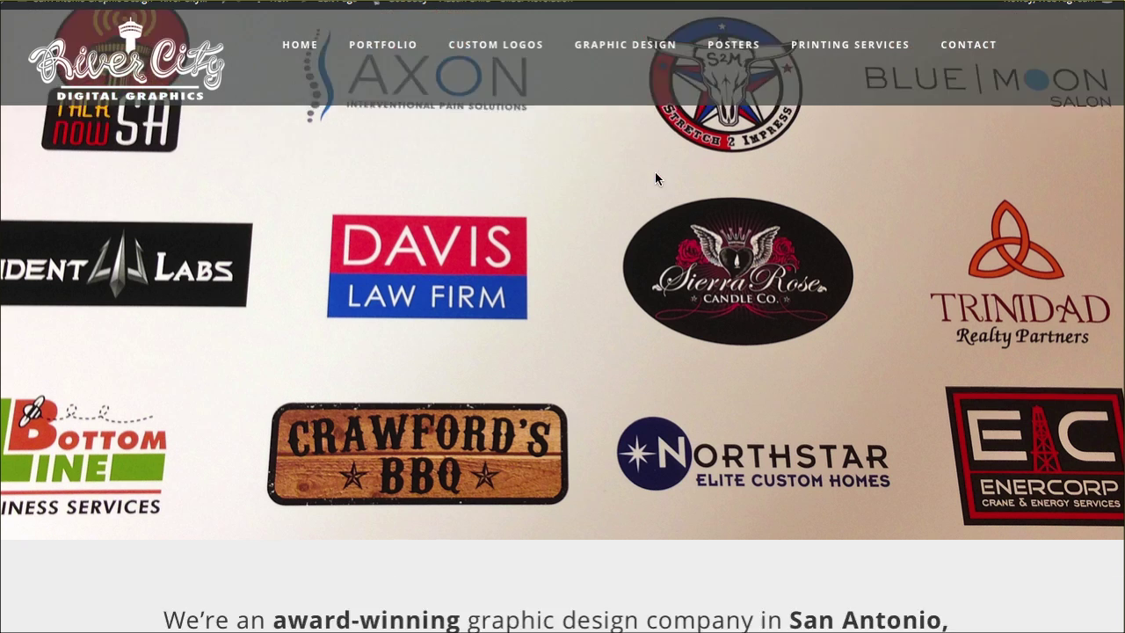
scroll(657, 182, down, 2)
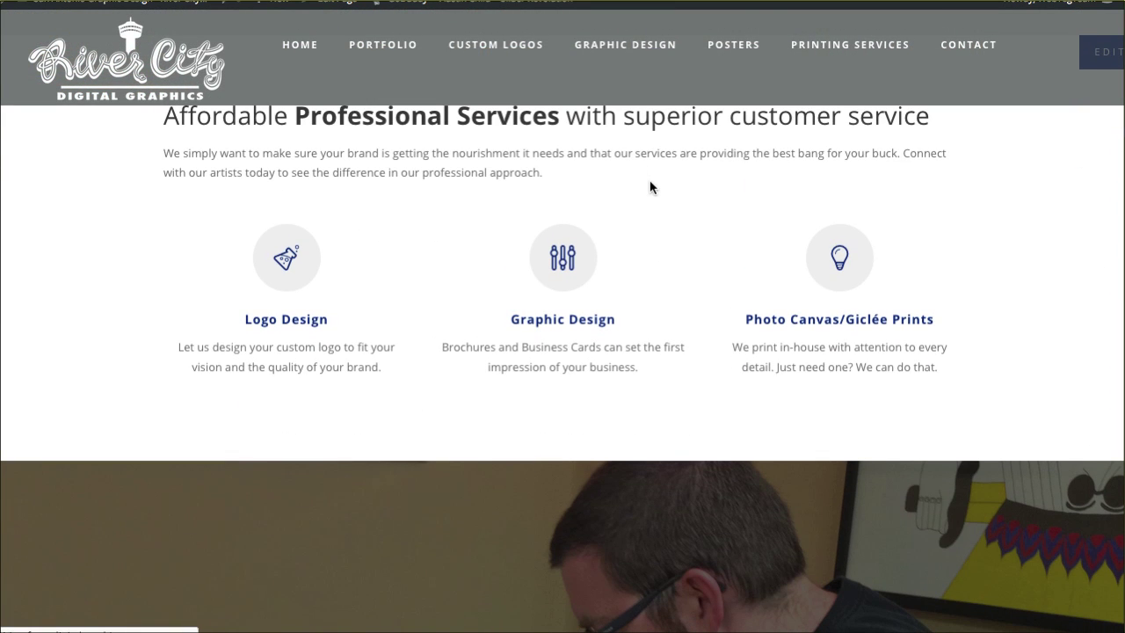
scroll(673, 185, down, 6)
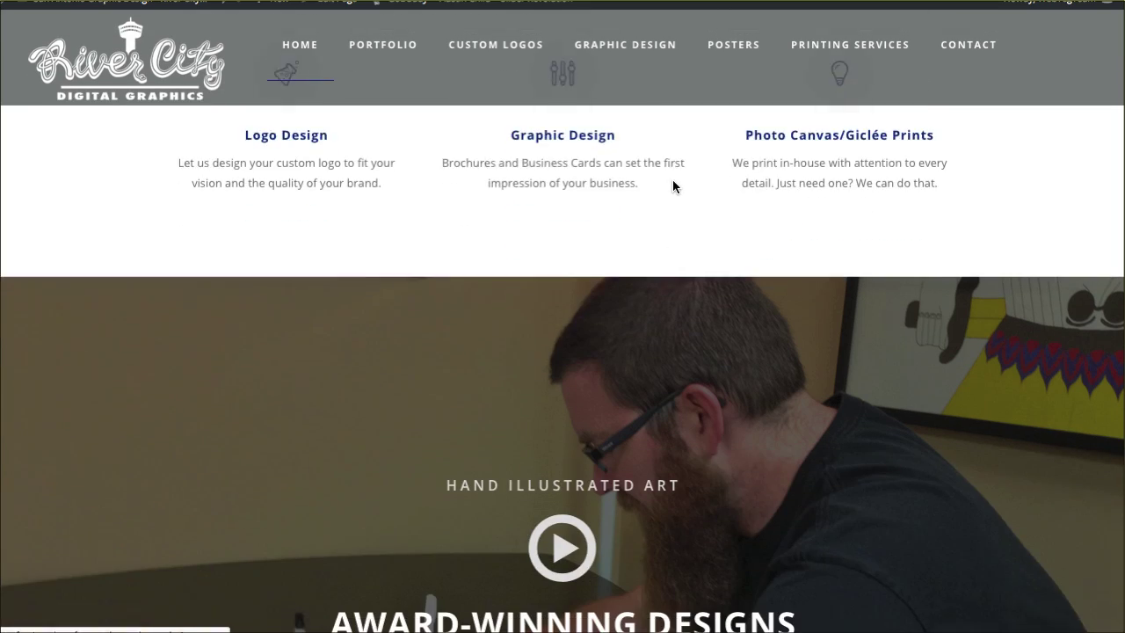
scroll(674, 190, down, 7)
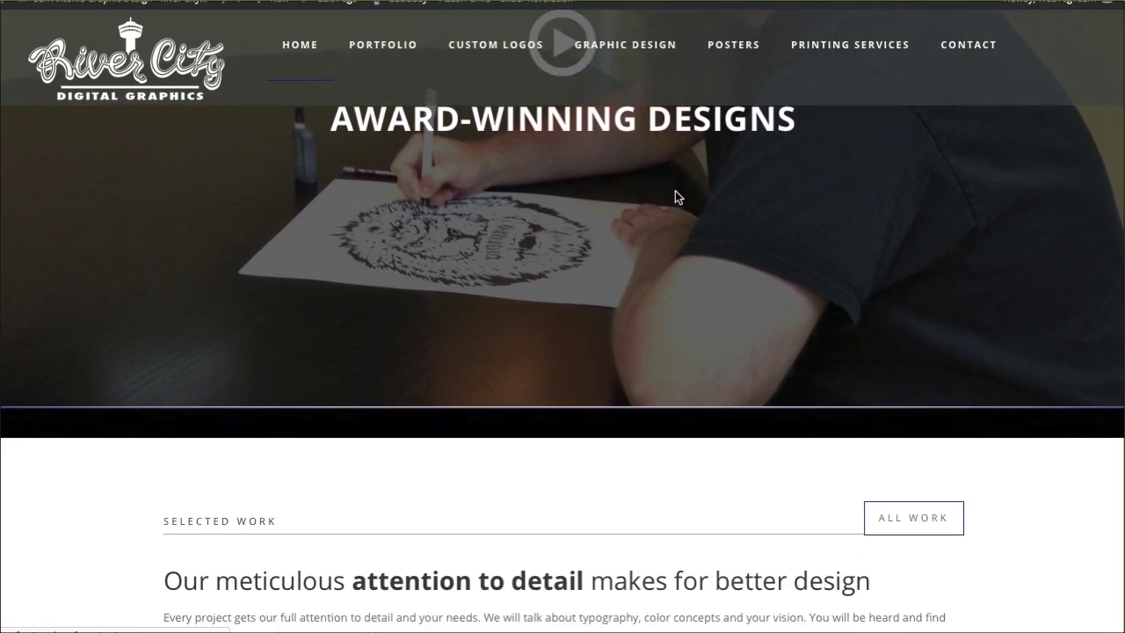
scroll(625, 204, down, 1)
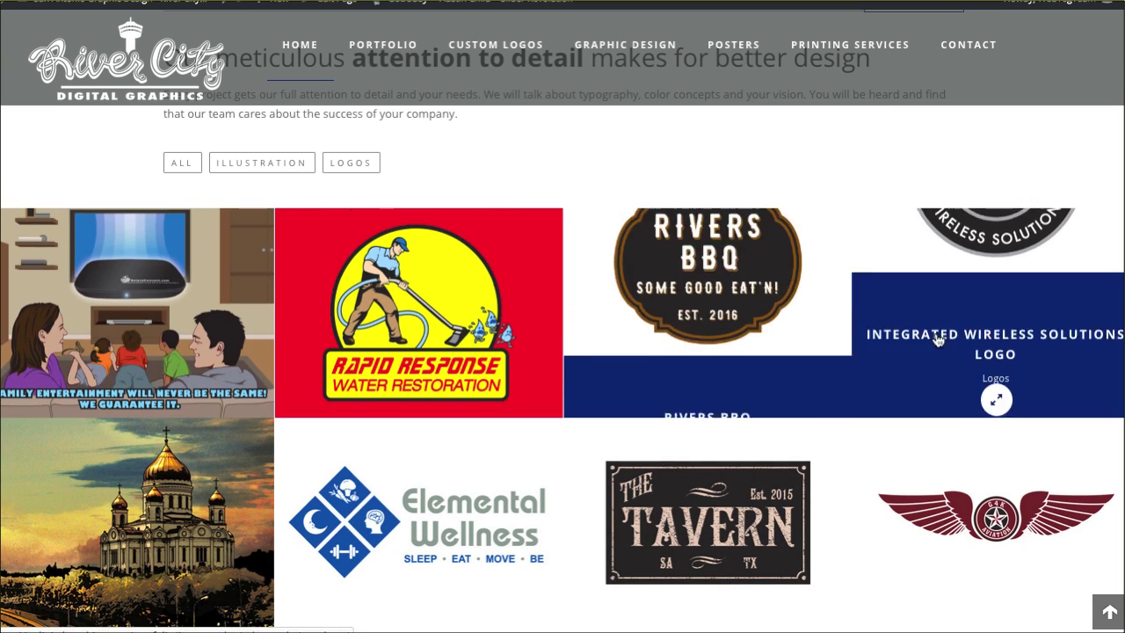
scroll(224, 389, down, 2)
scroll(224, 389, down, 1)
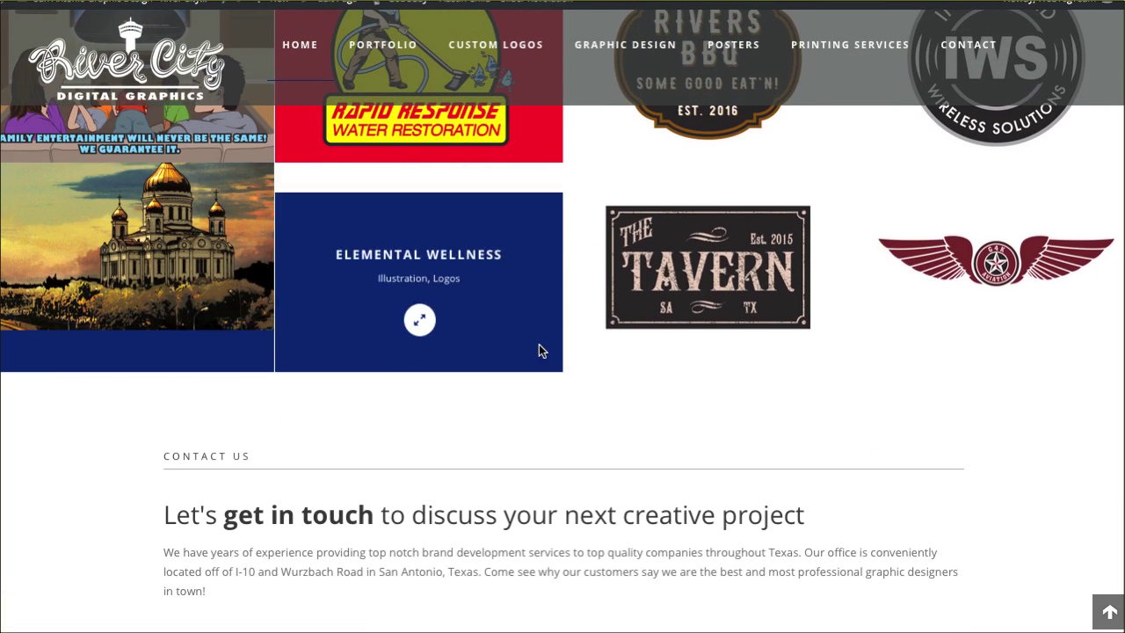
scroll(615, 405, down, 1)
scroll(474, 395, down, 2)
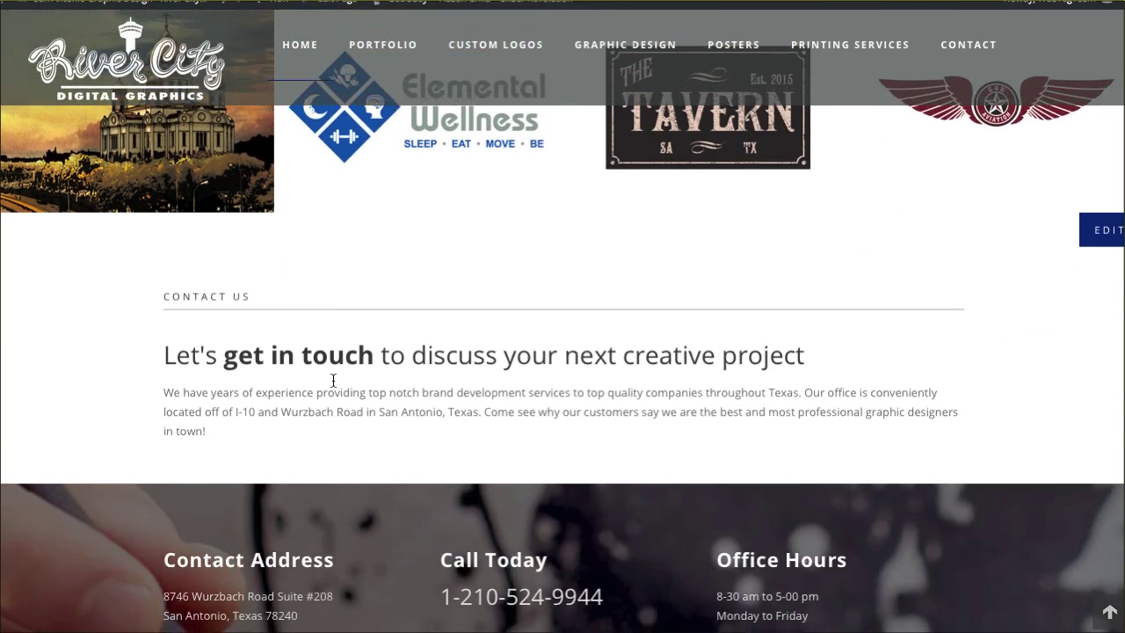
scroll(95, 378, down, 2)
scroll(95, 378, down, 6)
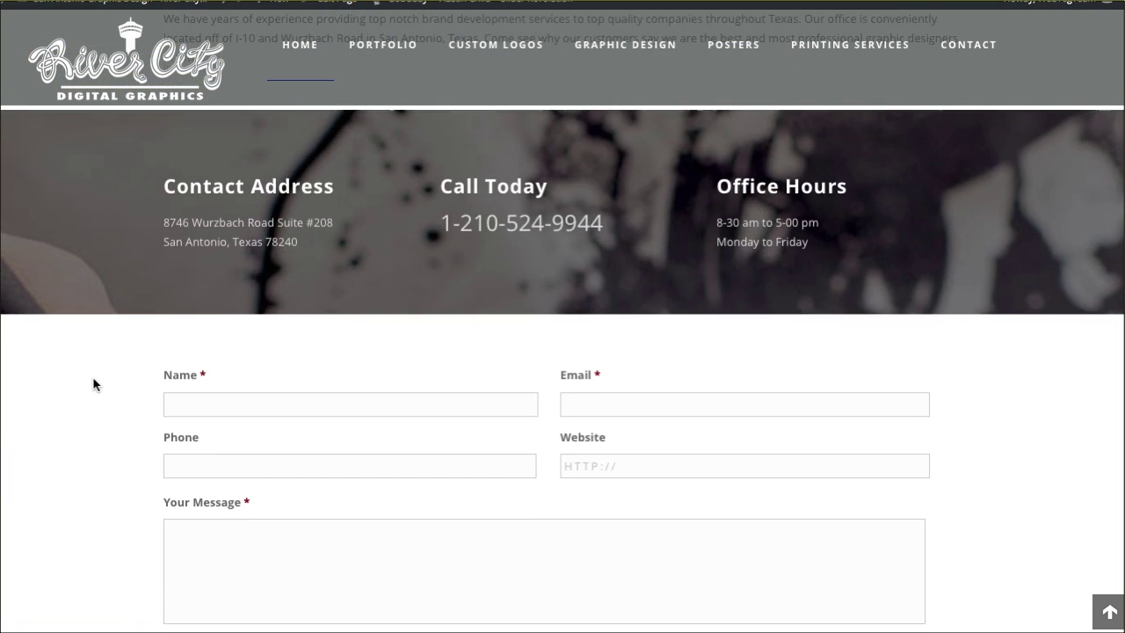
scroll(123, 350, down, 2)
scroll(116, 351, up, 5)
scroll(116, 349, up, 20)
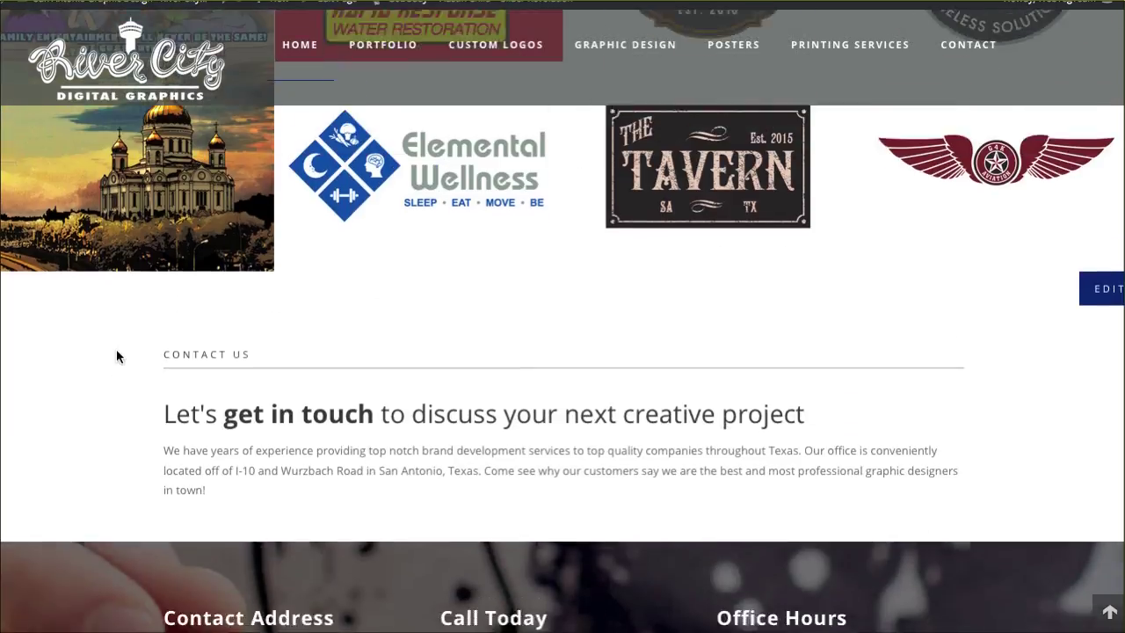
scroll(116, 349, down, 15)
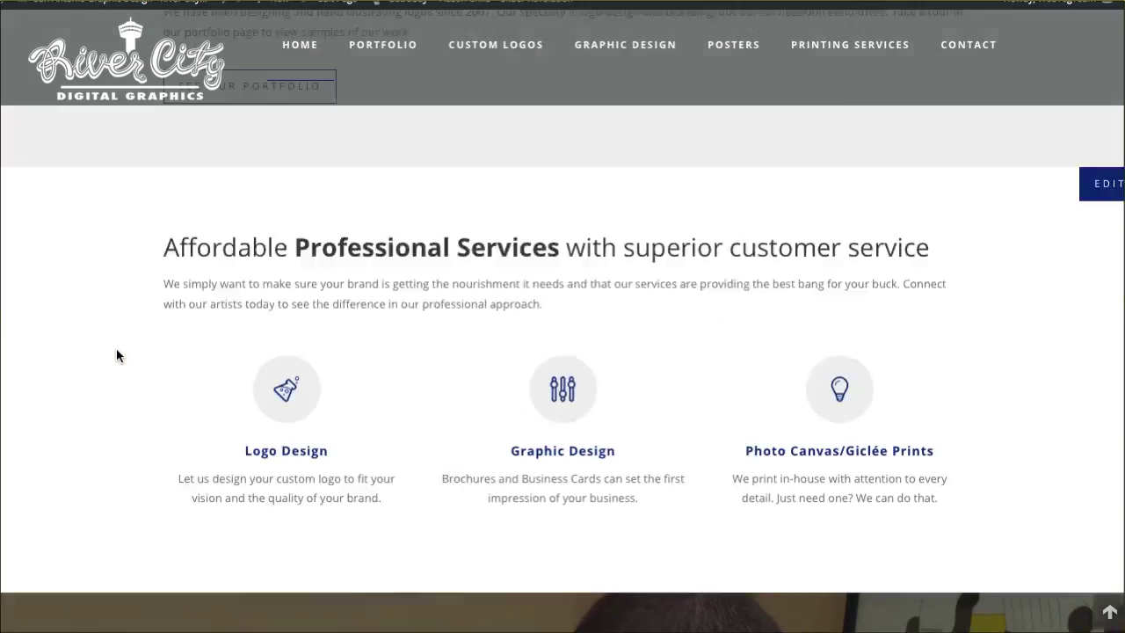